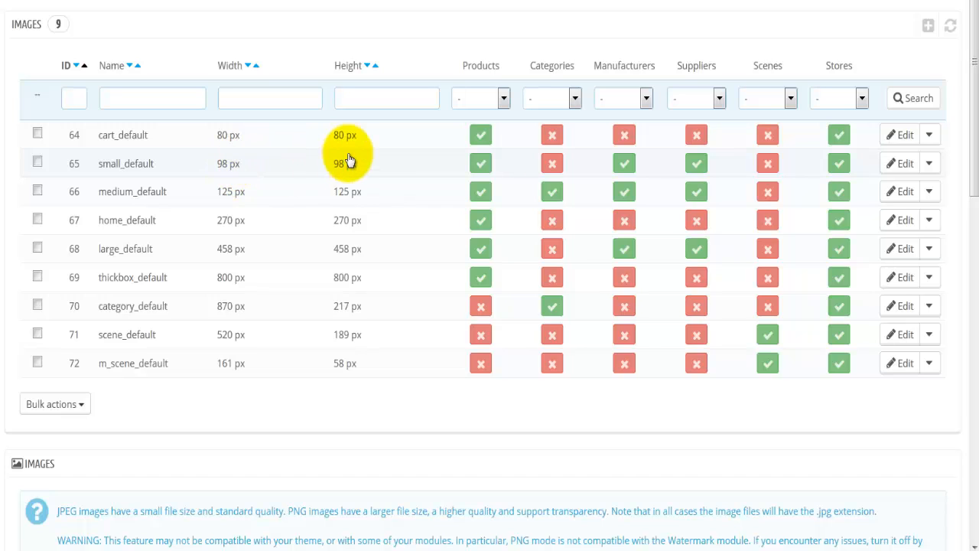
# Step: Examine the width, height and usage settings of the small_default image type and leave without saving
pyautogui.click(892, 164)
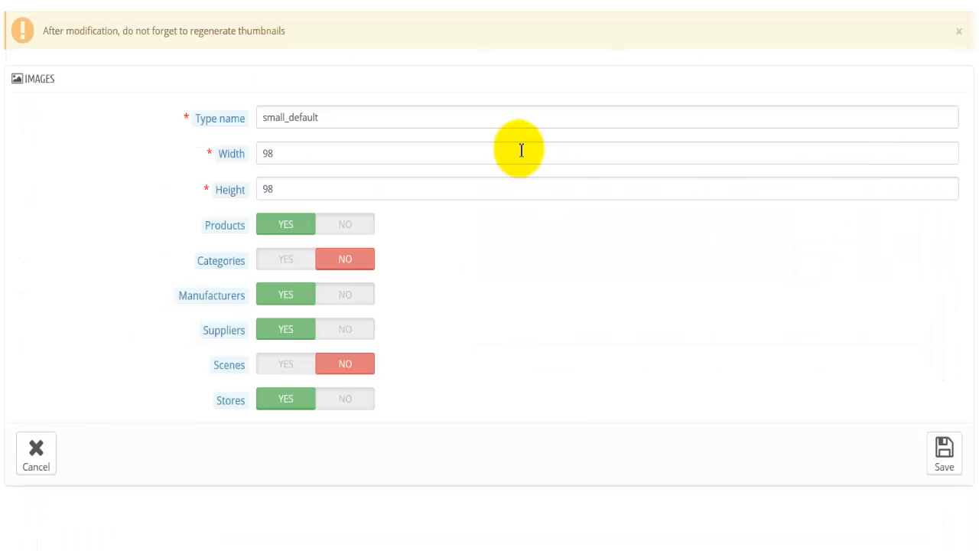
pyautogui.click(323, 150)
pyautogui.click(302, 185)
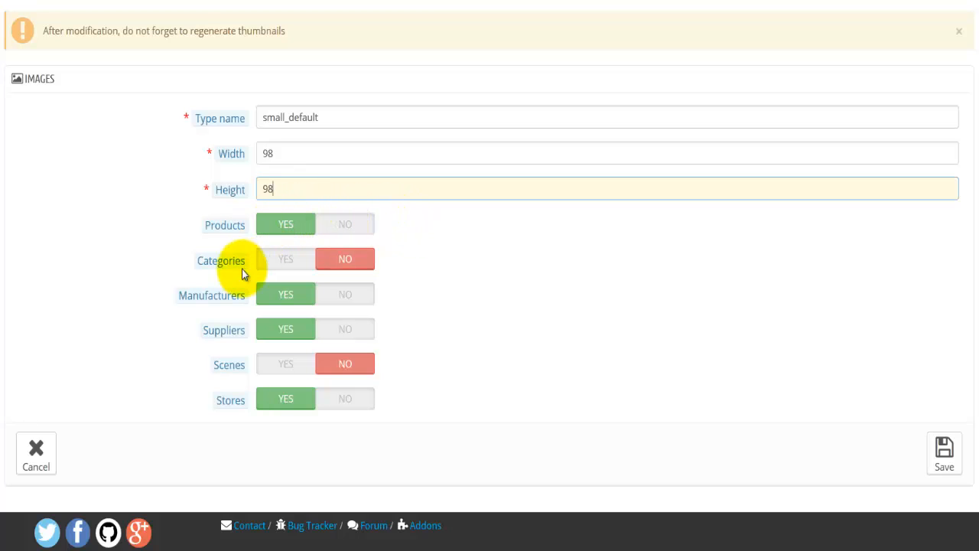
pyautogui.click(34, 455)
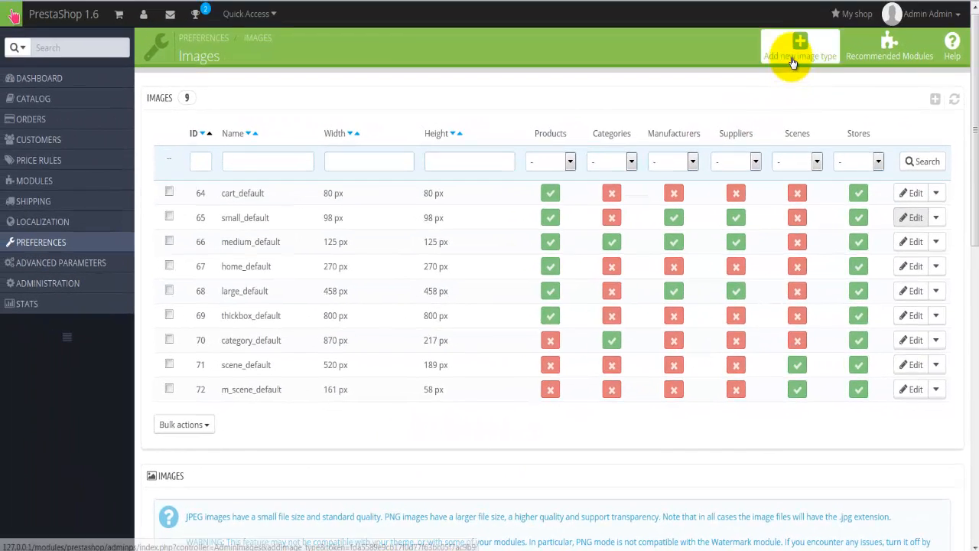
# Step: Examine the blank form for adding a new image type and leave without creating one
pyautogui.click(792, 60)
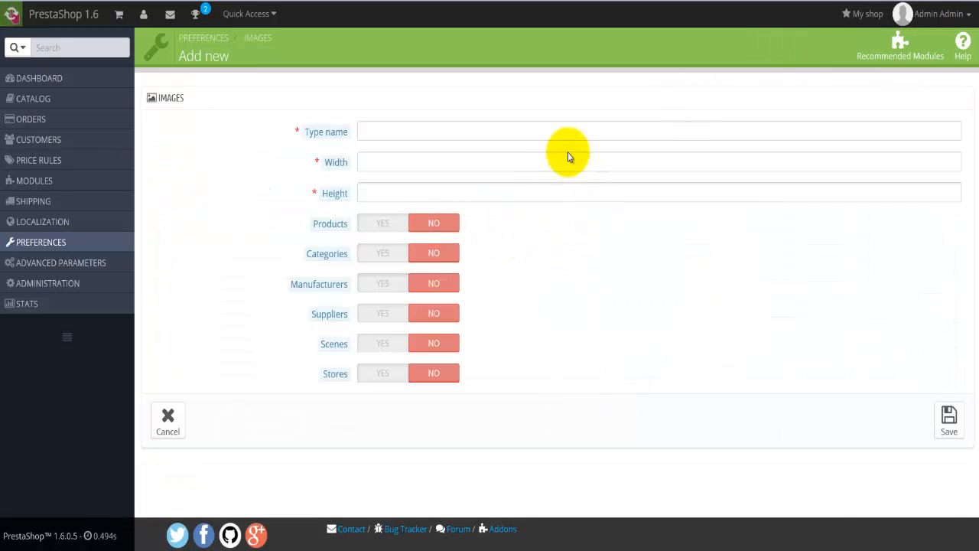
pyautogui.click(425, 131)
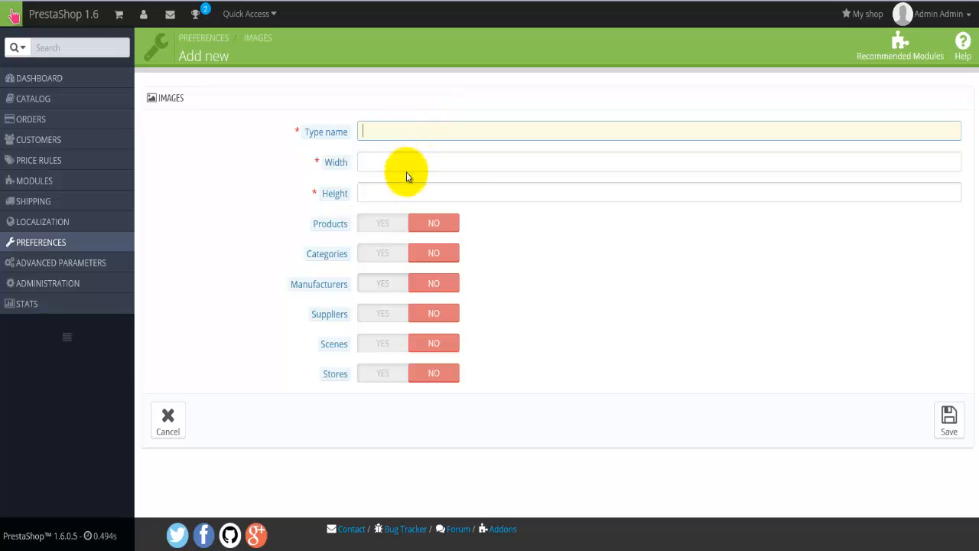
pyautogui.click(173, 429)
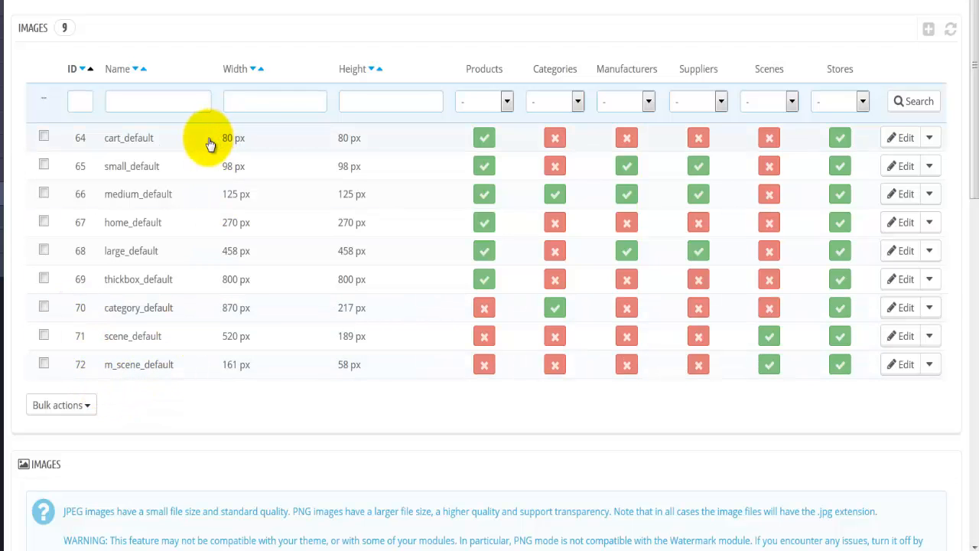
# Step: Examine the image quality, generation and maximum product picture size settings below the image type list
pyautogui.scroll(-3, 135, 371)
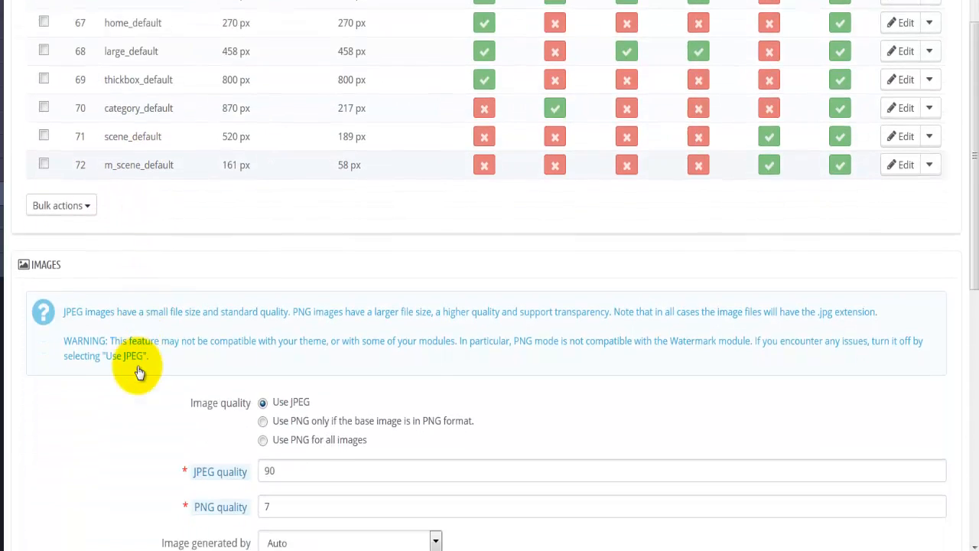
pyautogui.scroll(-3, 138, 372)
pyautogui.scroll(-1, 138, 372)
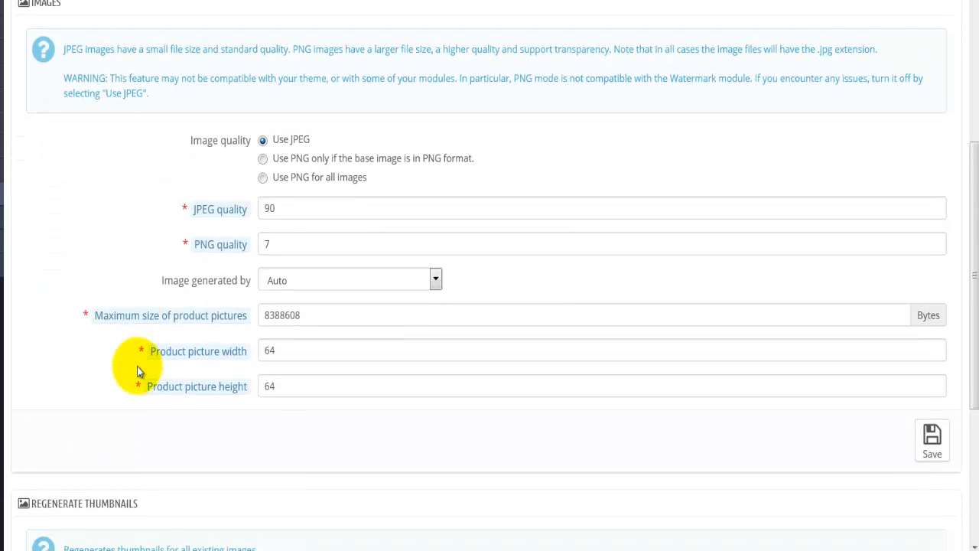
pyautogui.scroll(1, 139, 372)
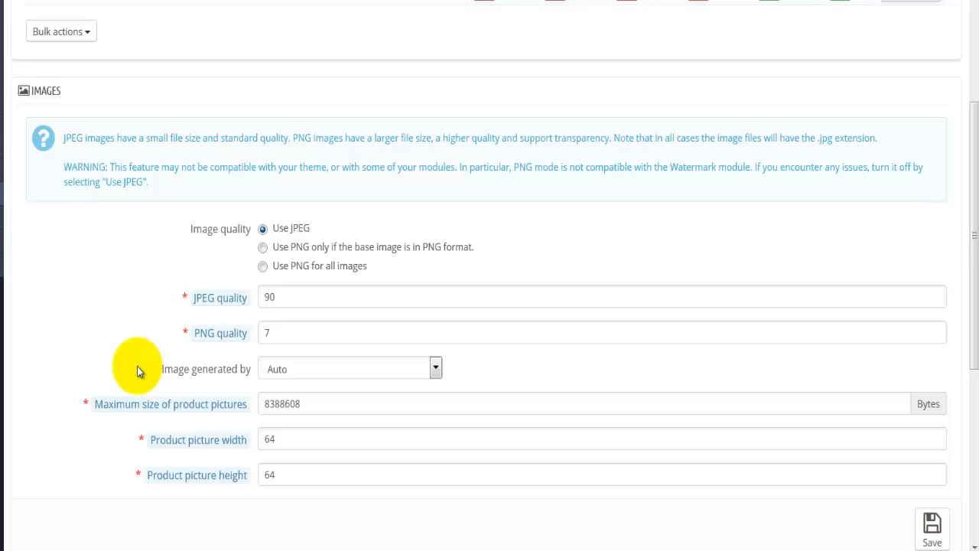
pyautogui.scroll(-1, 165, 316)
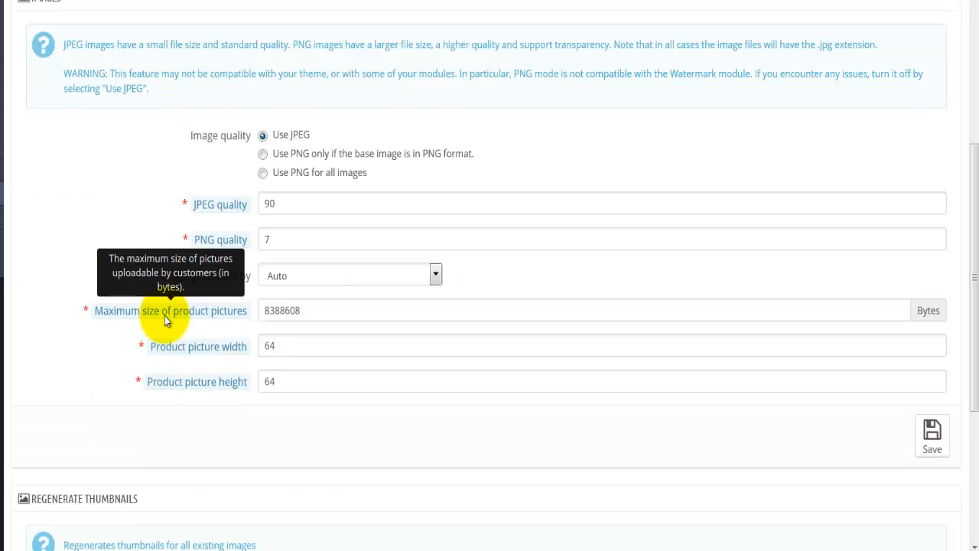
pyautogui.click(280, 312)
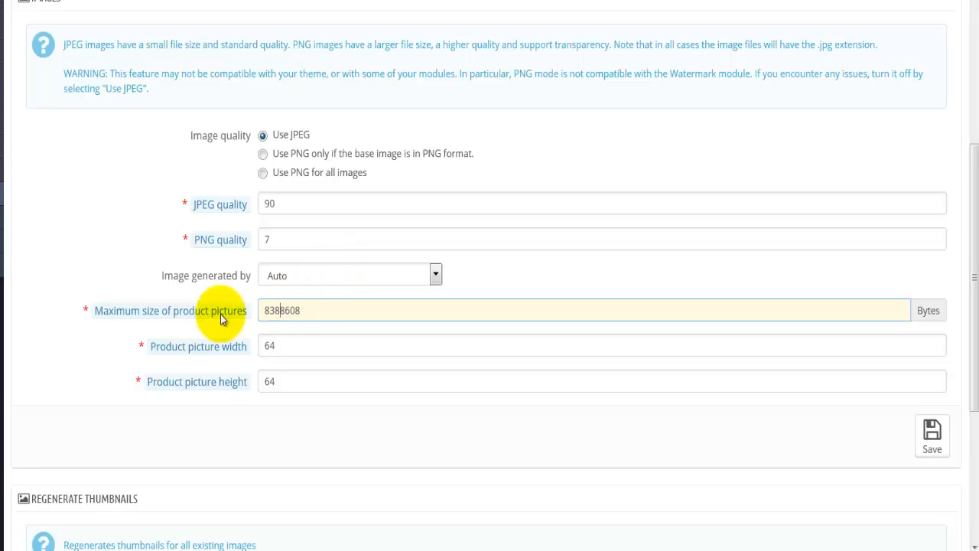
# Step: Set the thumbnail regeneration options to Products images in the medium_default format
pyautogui.scroll(-1, 243, 371)
pyautogui.scroll(-3, 243, 365)
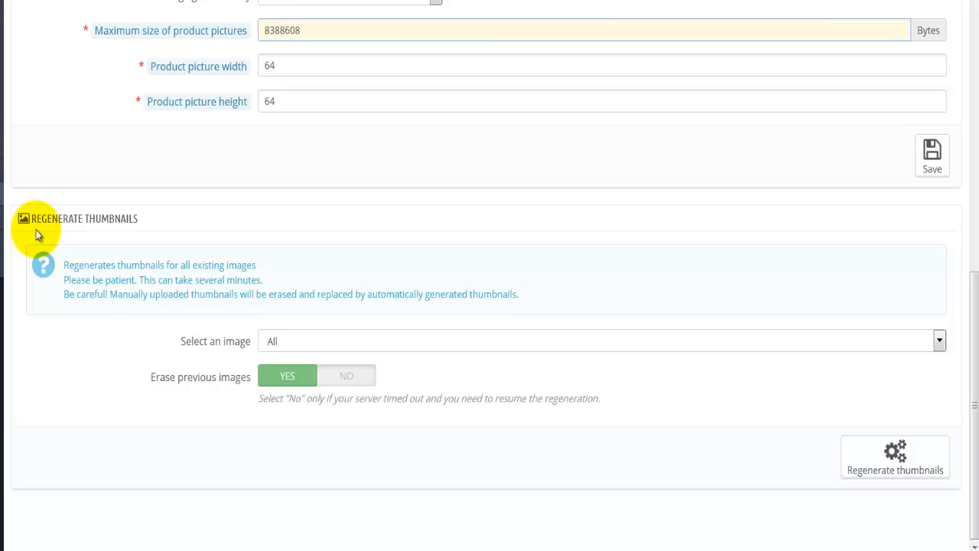
pyautogui.click(283, 342)
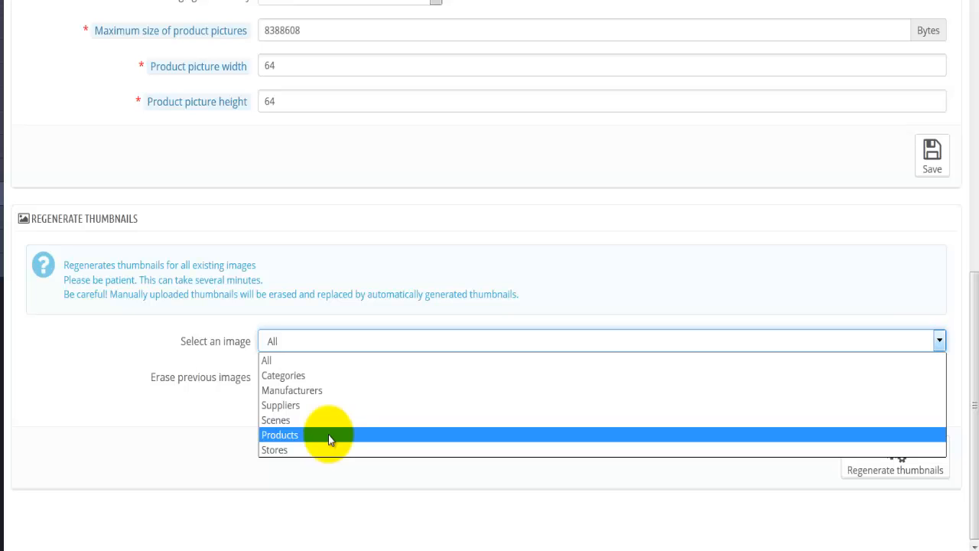
pyautogui.click(229, 426)
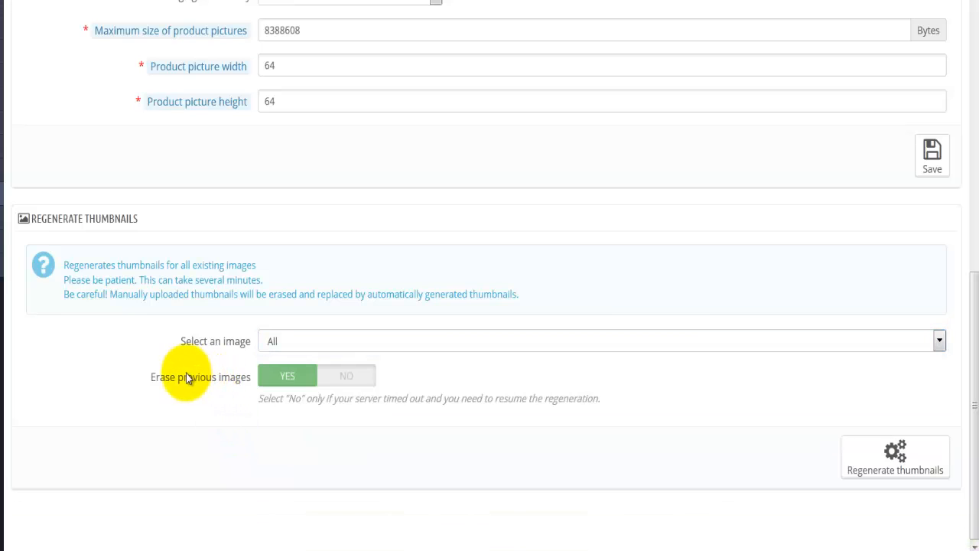
pyautogui.click(317, 344)
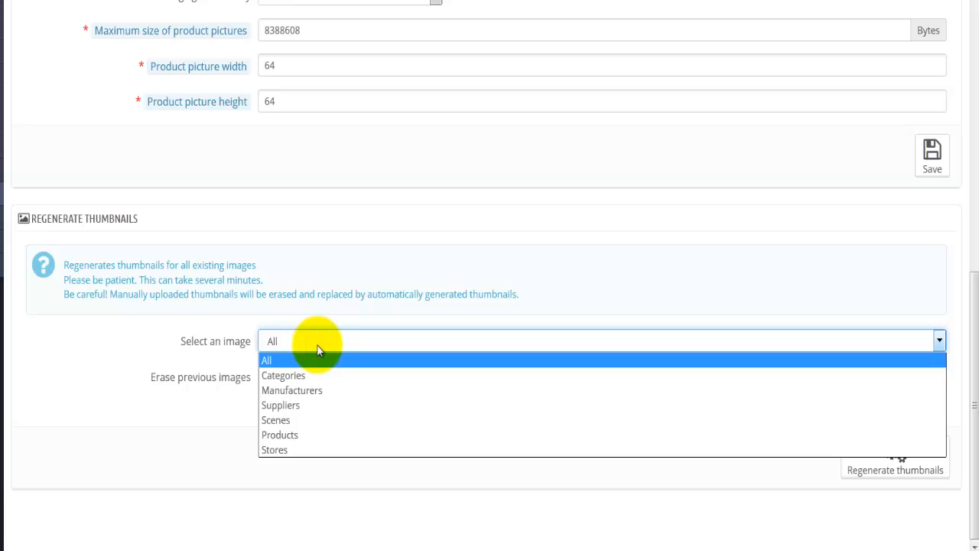
pyautogui.click(298, 434)
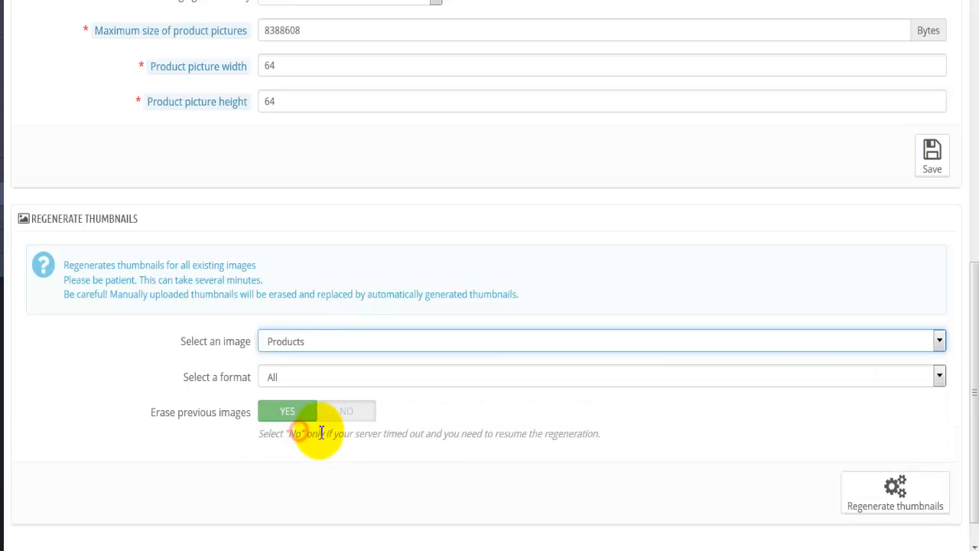
pyautogui.click(302, 379)
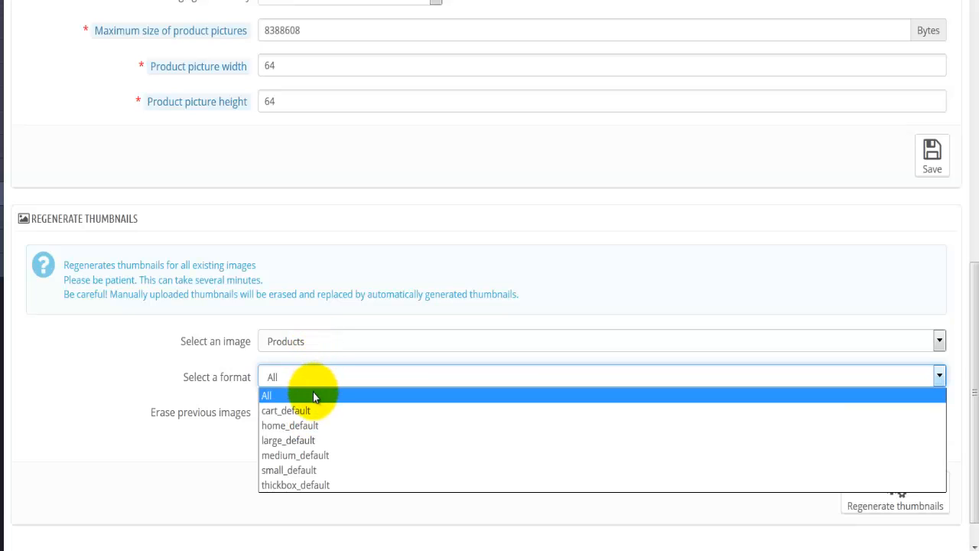
pyautogui.click(333, 454)
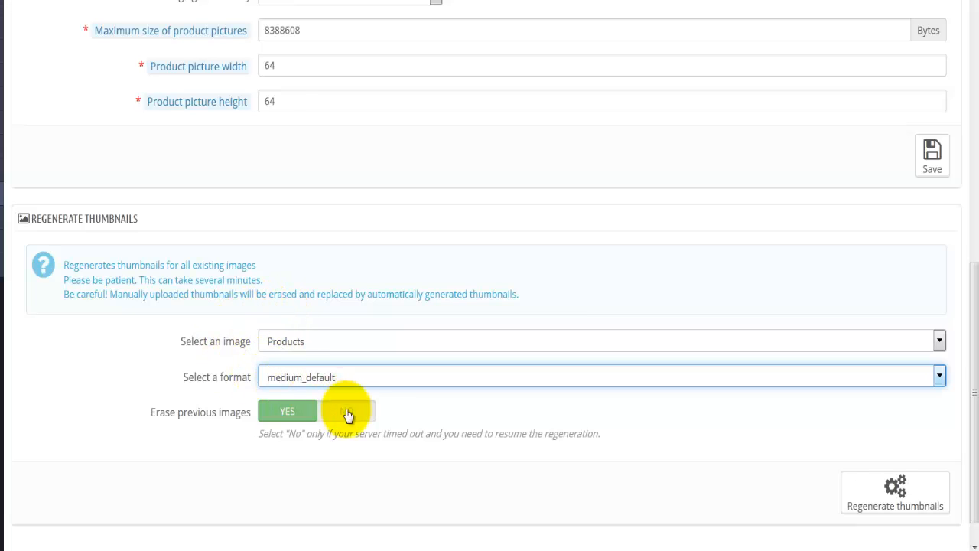
pyautogui.click(869, 511)
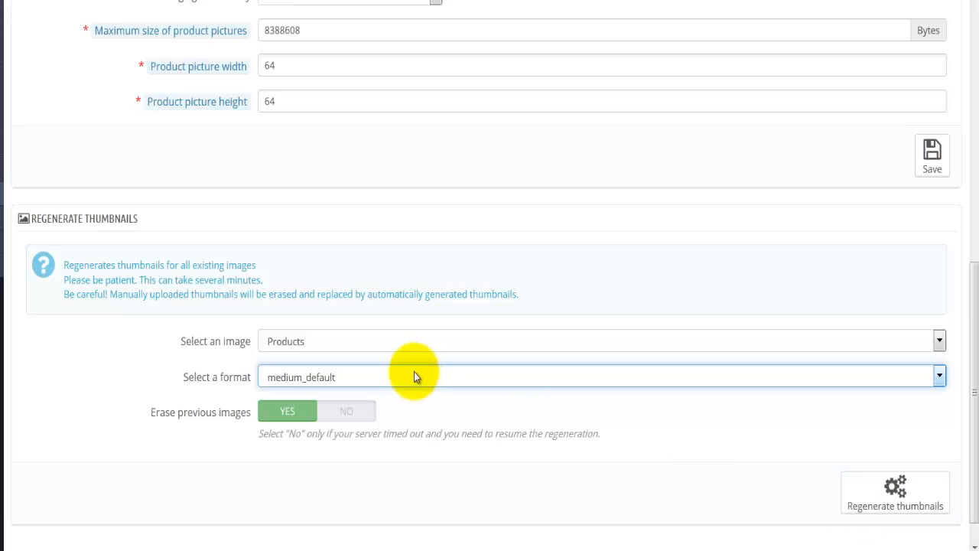
# Step: Open the image settings of the catalog product Printed Dress with reference demo_4
pyautogui.scroll(8, 413, 370)
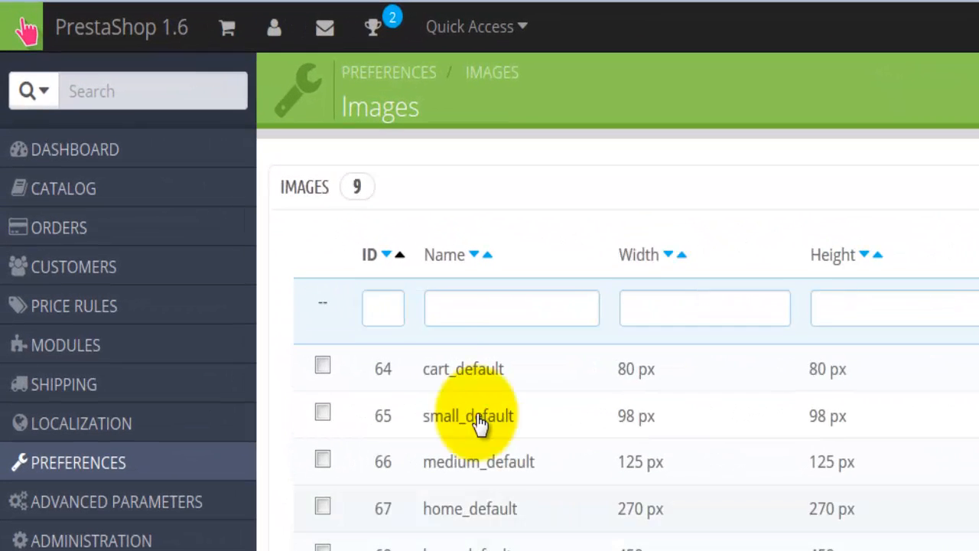
pyautogui.moveTo(201, 197)
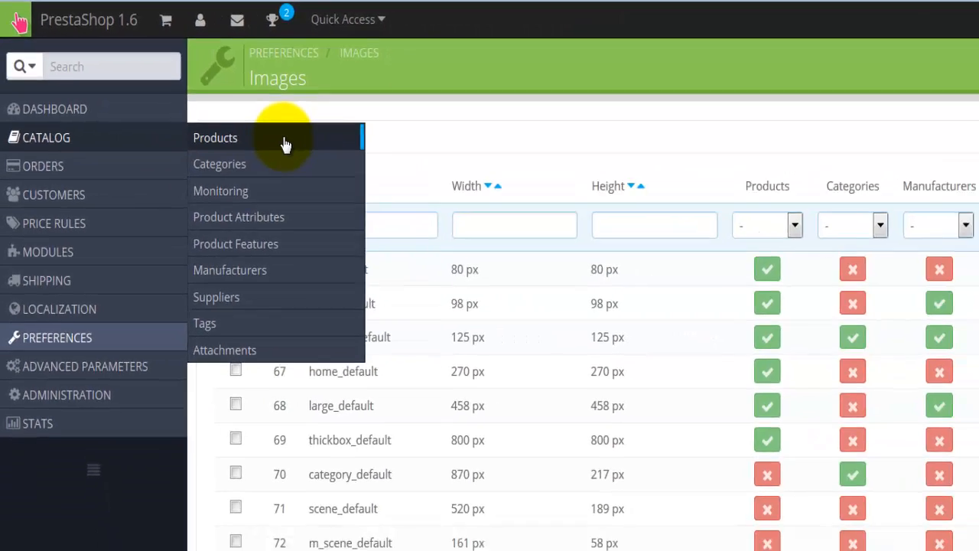
pyautogui.click(388, 193)
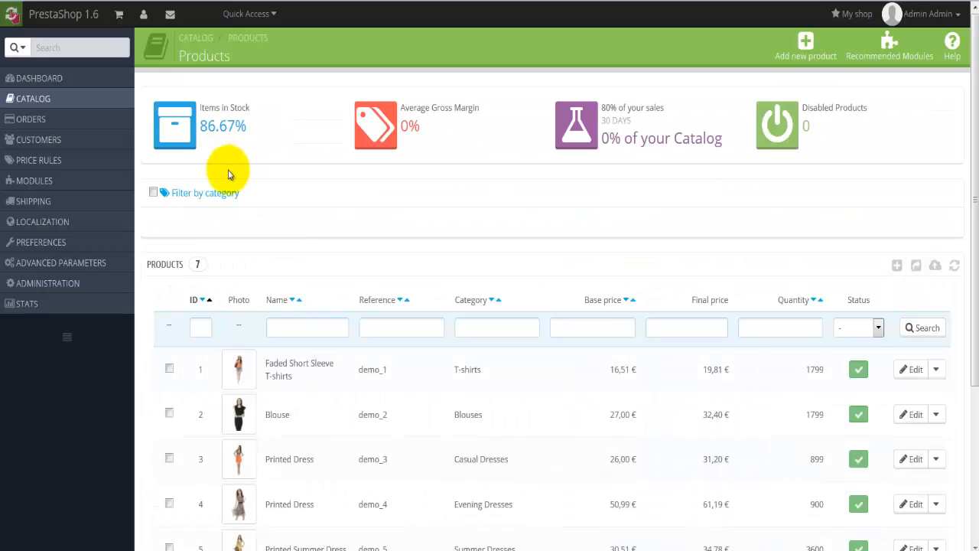
pyautogui.scroll(-3, 238, 175)
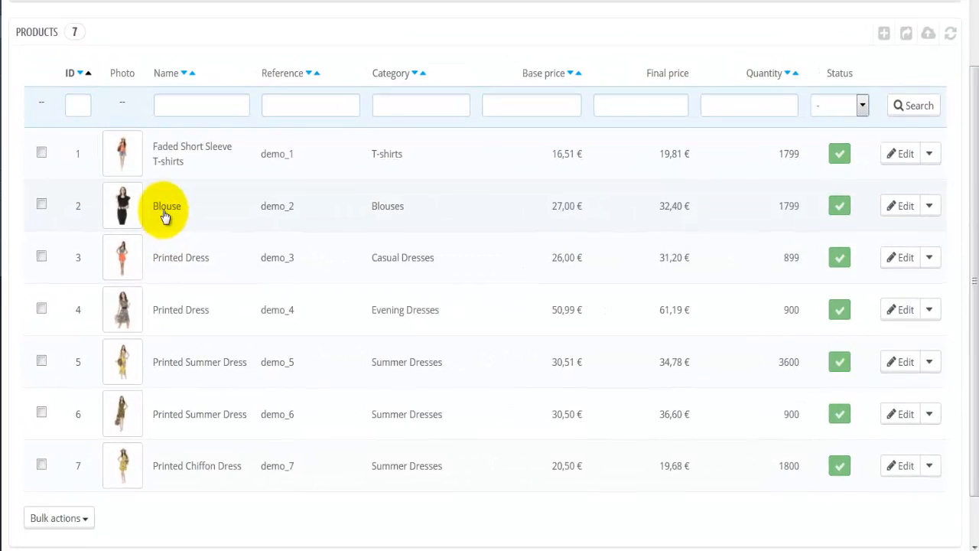
pyautogui.click(175, 315)
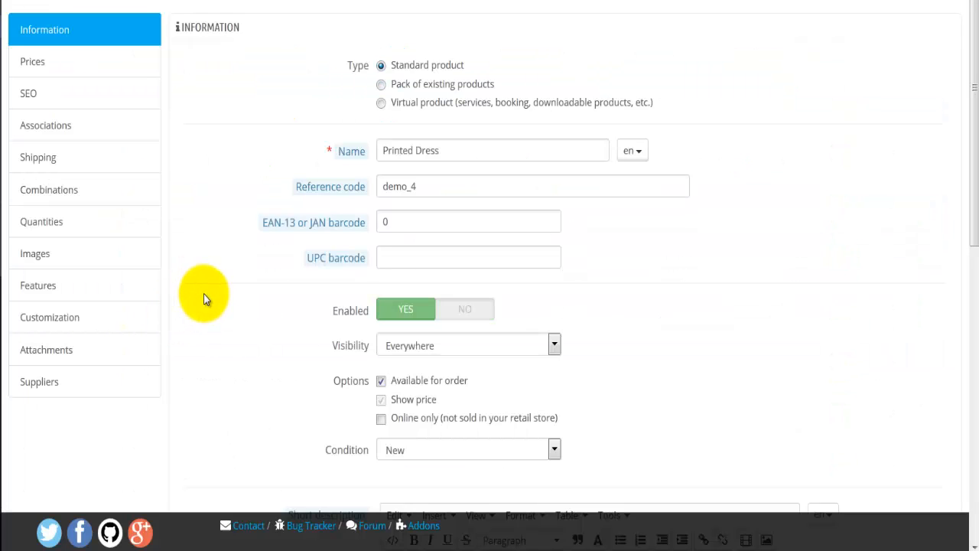
pyautogui.click(127, 257)
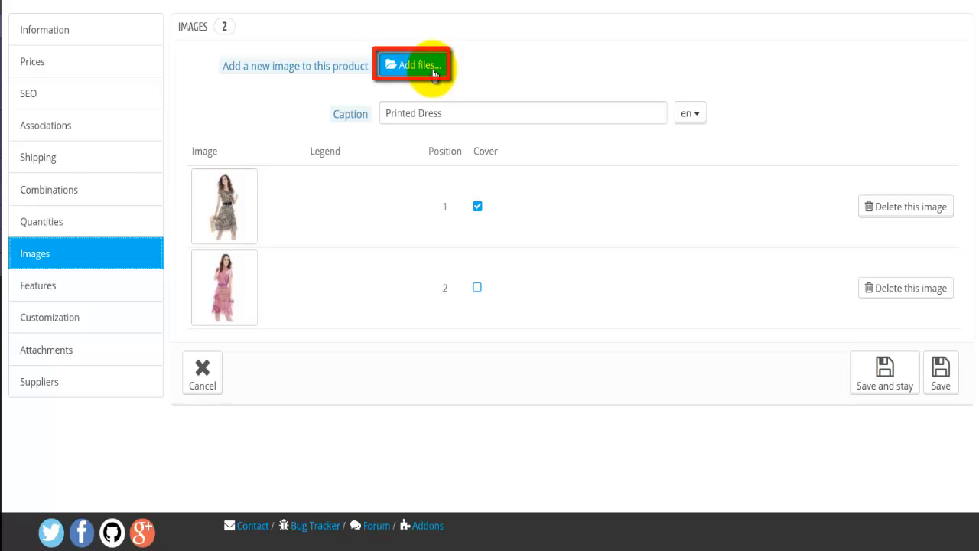
# Step: Examine the product's image caption, file upload option and Cover column
pyautogui.click(429, 113)
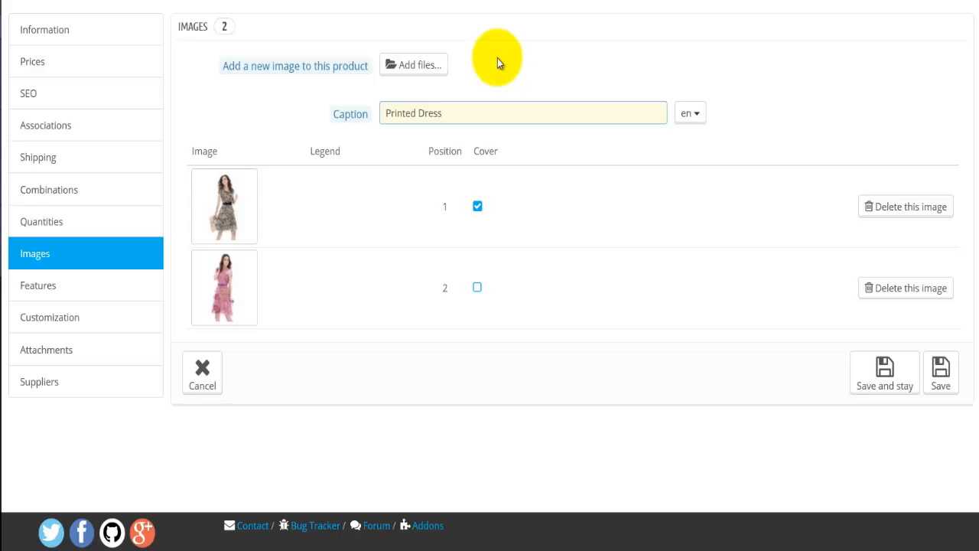
pyautogui.click(423, 67)
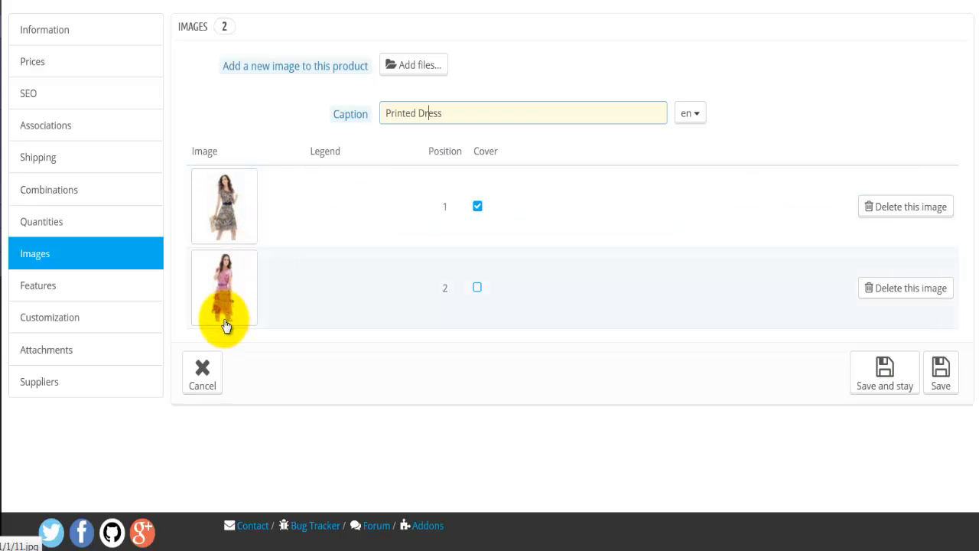
pyautogui.doubleClick(499, 149)
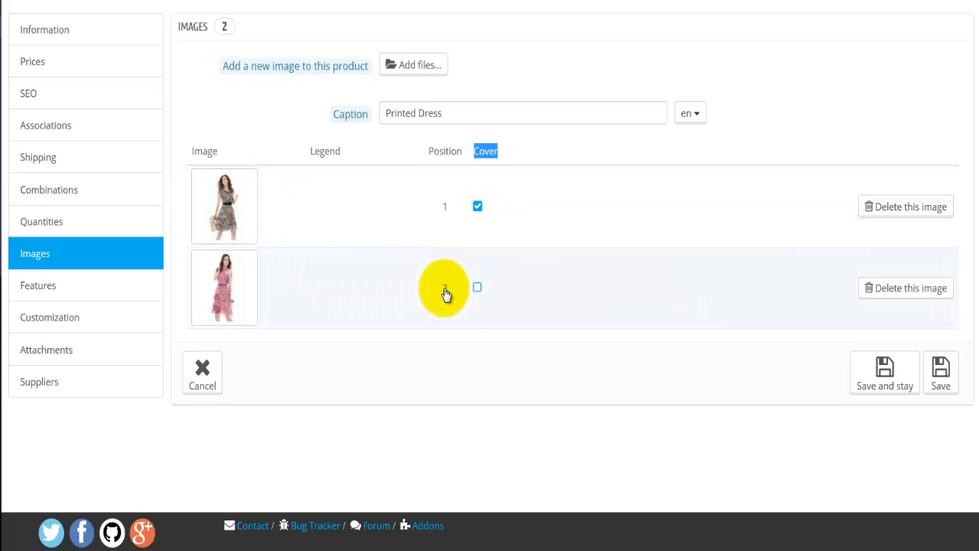
# Step: Move the product's cover image below the pink dress image, to position 2 in the image list
pyautogui.moveTo(444, 295); pyautogui.dragTo(520, 154)
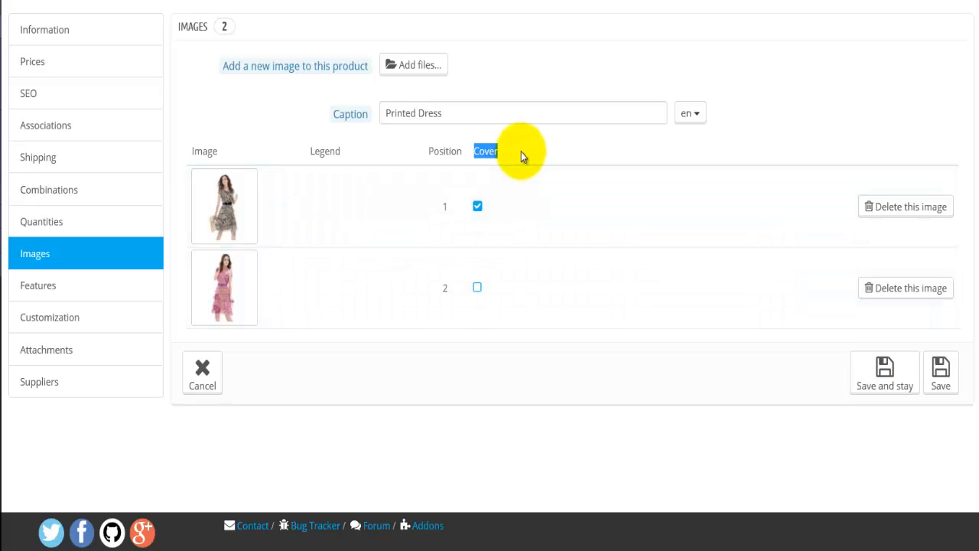
pyautogui.click(520, 151)
pyautogui.moveTo(365, 213); pyautogui.dragTo(357, 289)
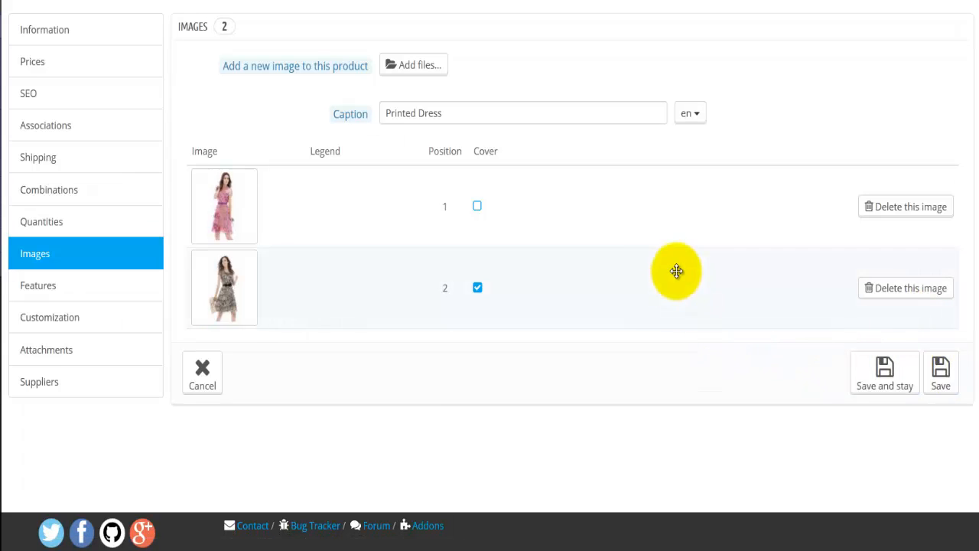
# Step: View the Printed Dress product's general information and return to its images
pyautogui.scroll(2, 649, 74)
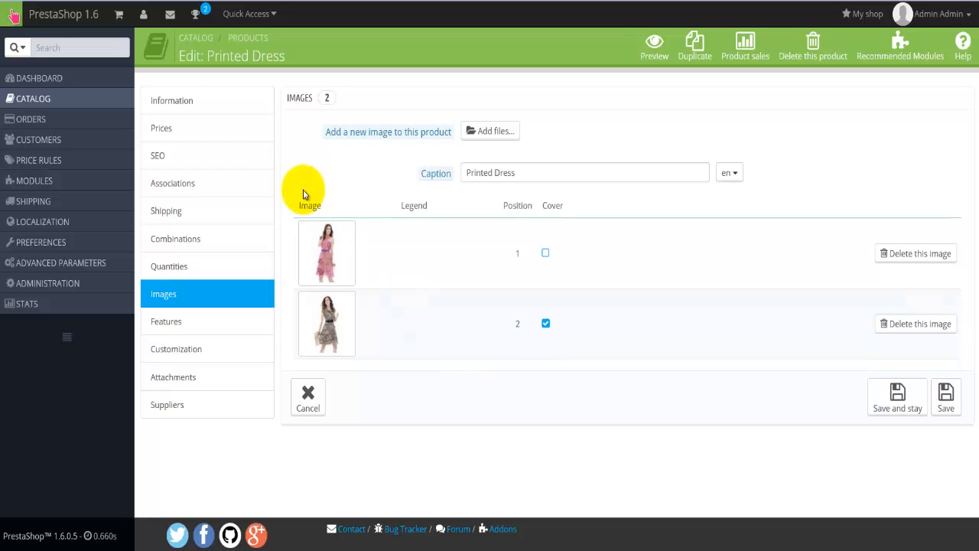
pyautogui.click(216, 109)
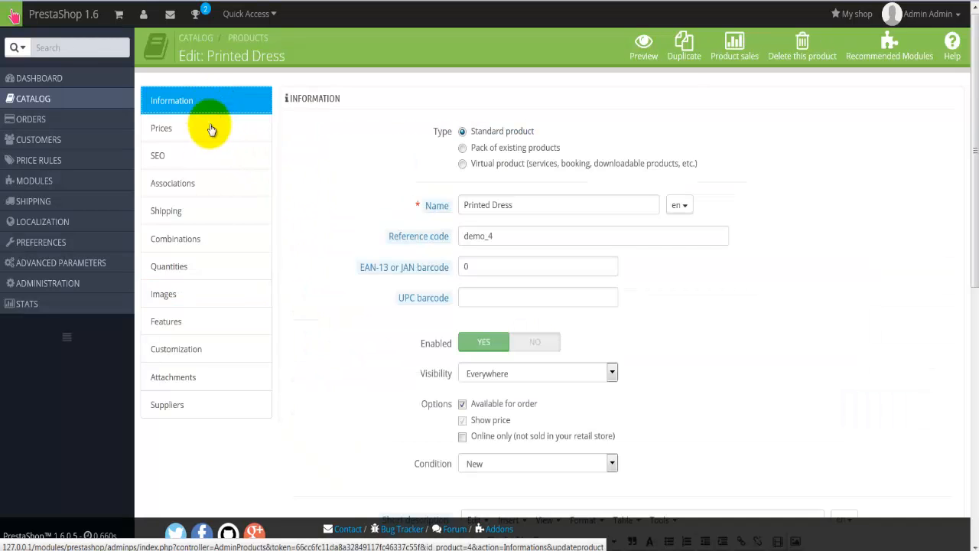
pyautogui.click(208, 301)
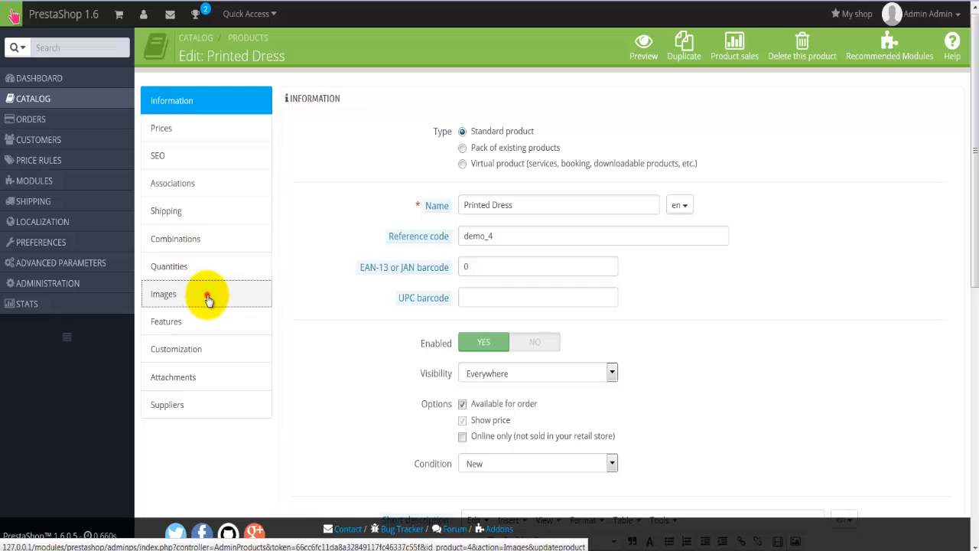